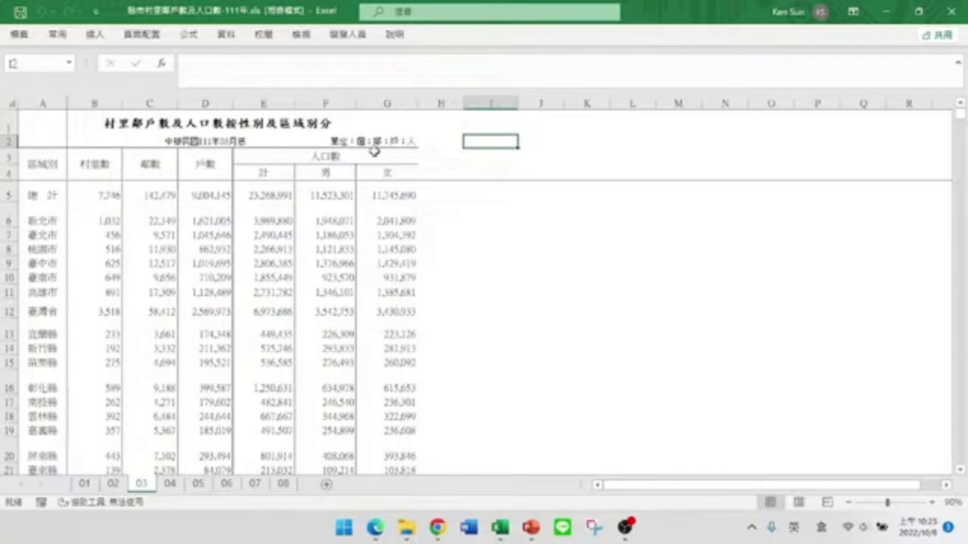
Examine the header rows, region names, village and neighbourhood counts, and total, male and female population columns on sheet 01
click(84, 483)
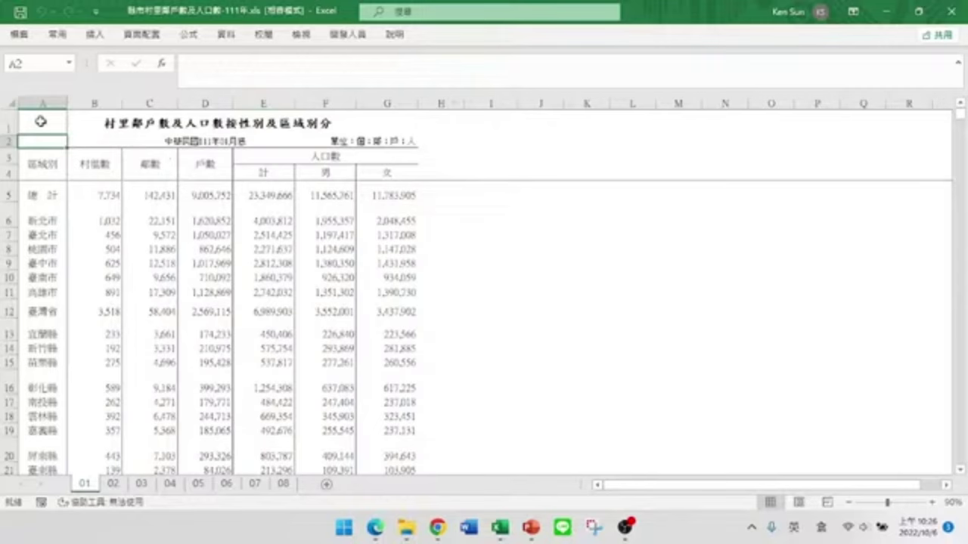
drag(41, 121, 46, 161)
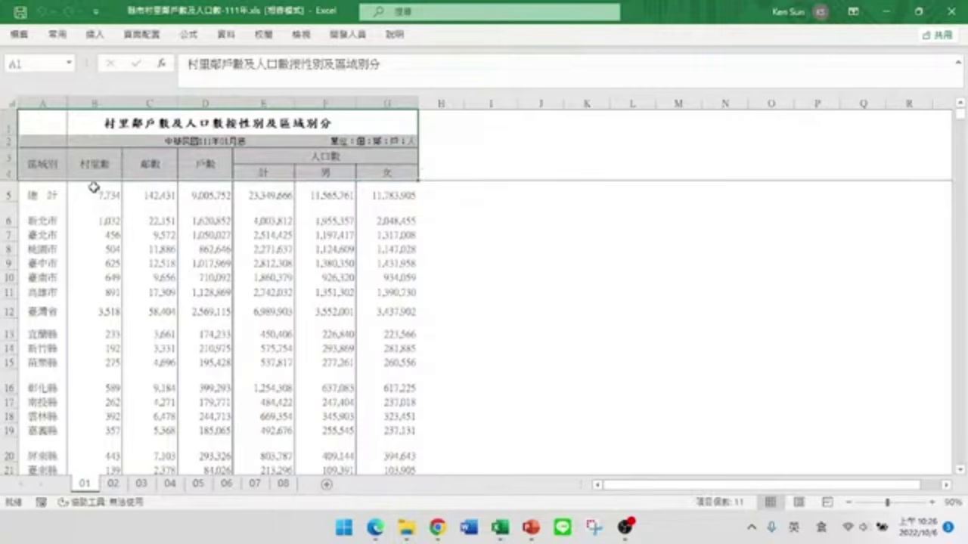
drag(51, 197, 51, 401)
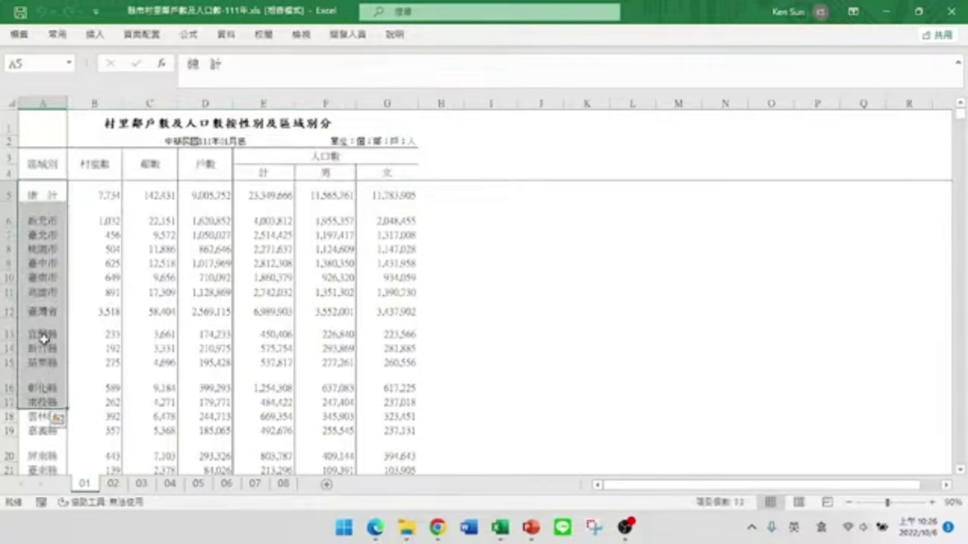
drag(97, 190, 110, 387)
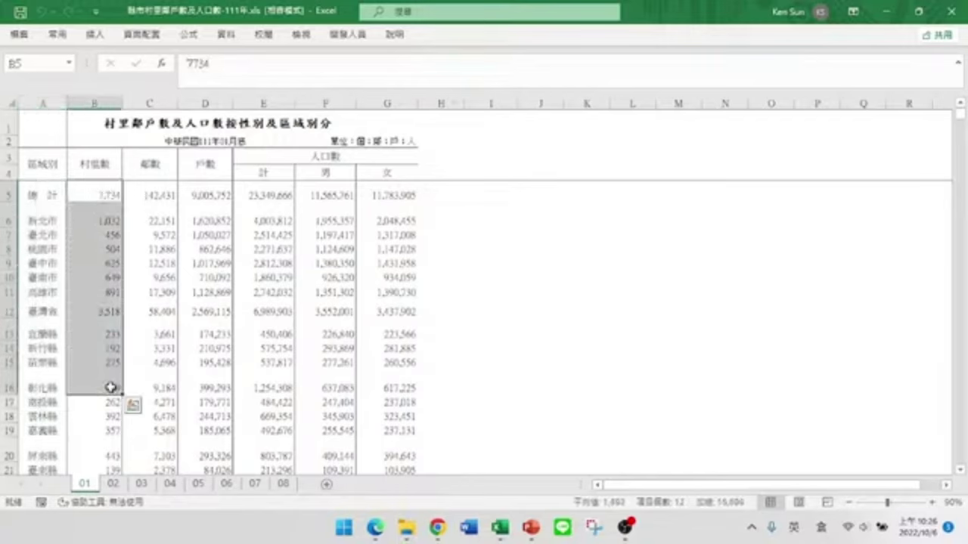
drag(151, 191, 150, 395)
drag(263, 195, 258, 376)
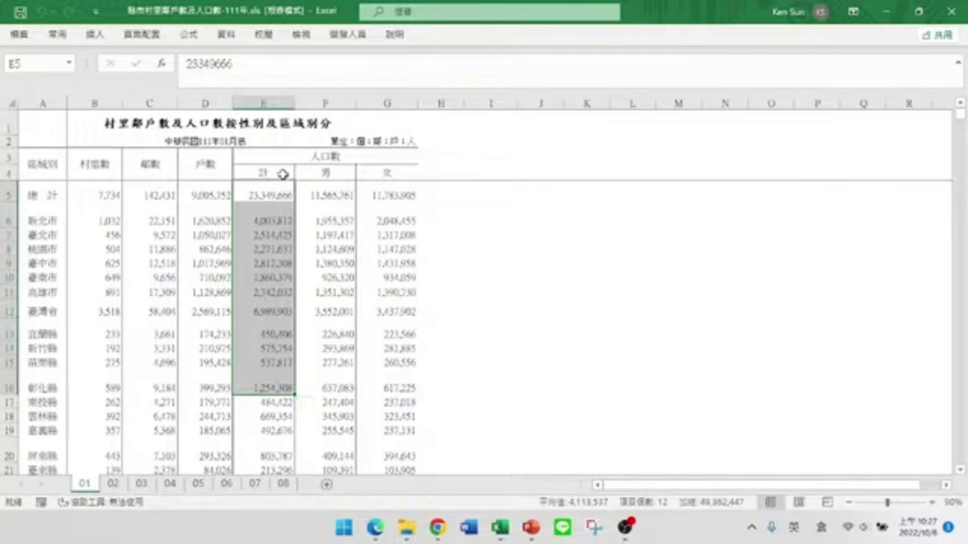
click(315, 188)
drag(315, 188, 336, 385)
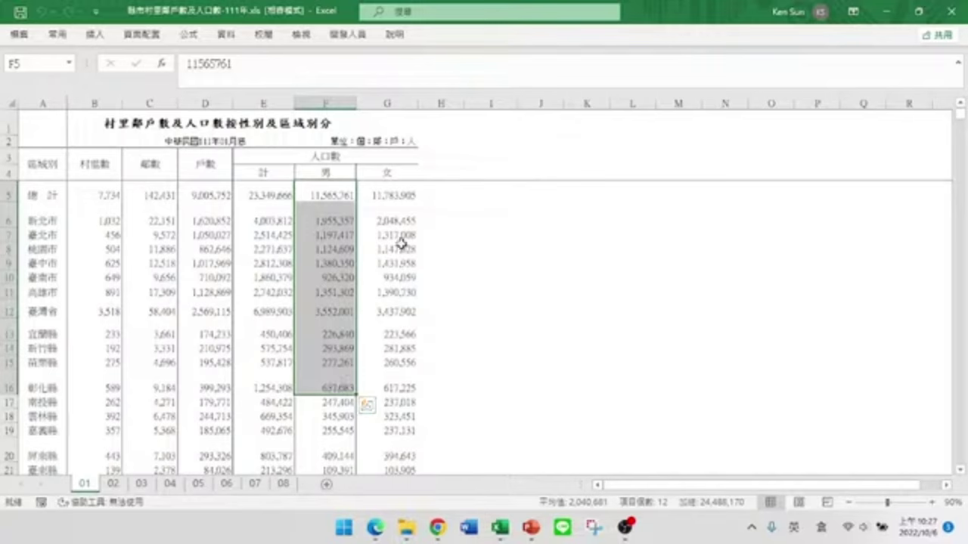
drag(388, 195, 387, 380)
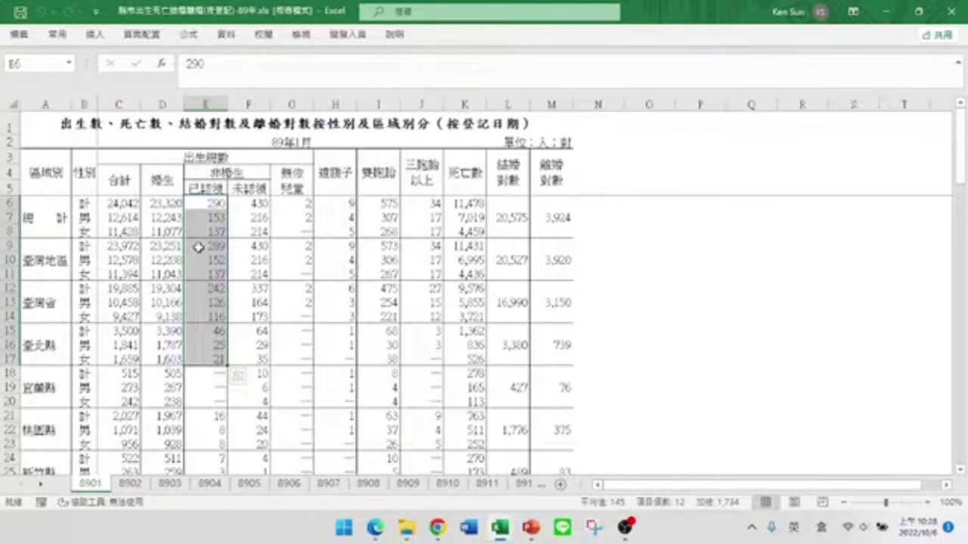
Close the 縣市出生死亡結婚離婚(按登記)-89年.xls and 縣市村里鄰戶數及人口數-111年.xls workbooks
click(945, 15)
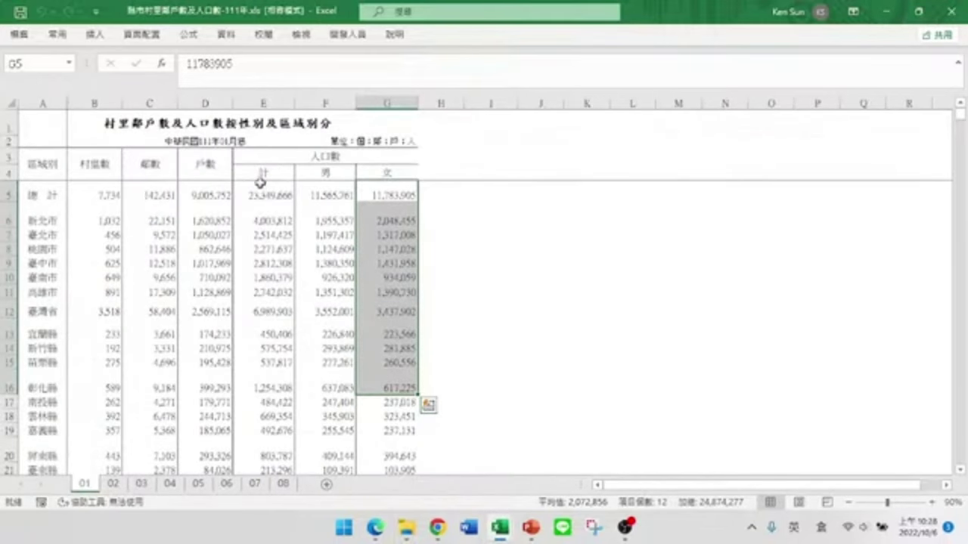
click(259, 174)
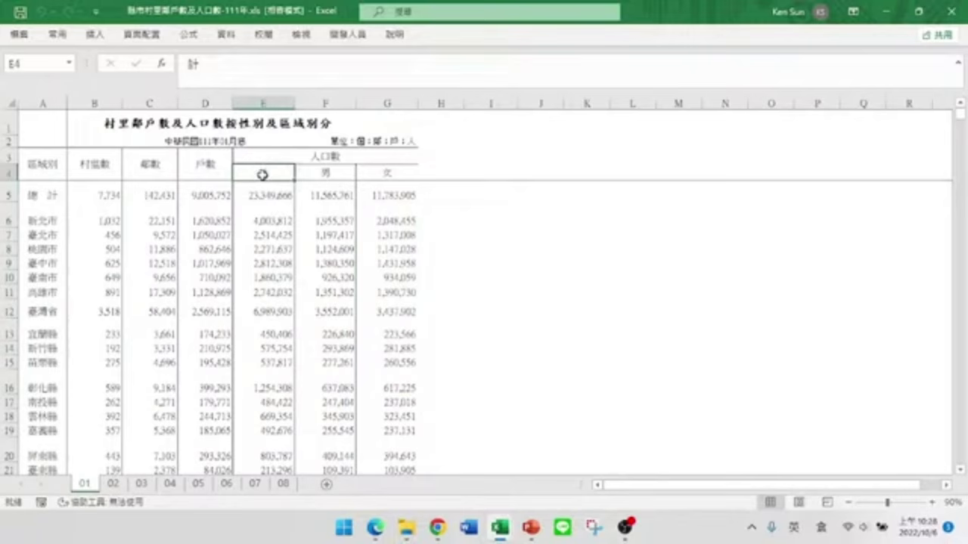
click(270, 213)
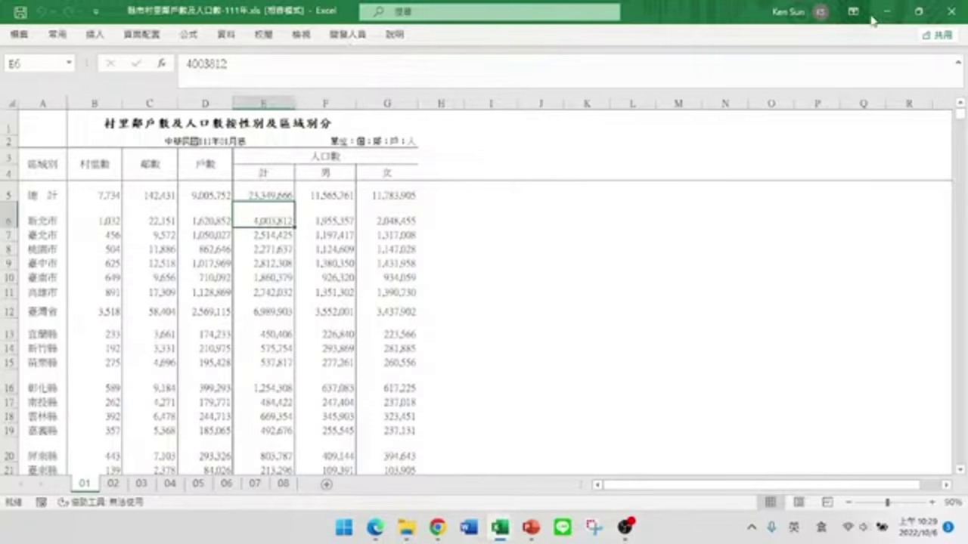
click(955, 15)
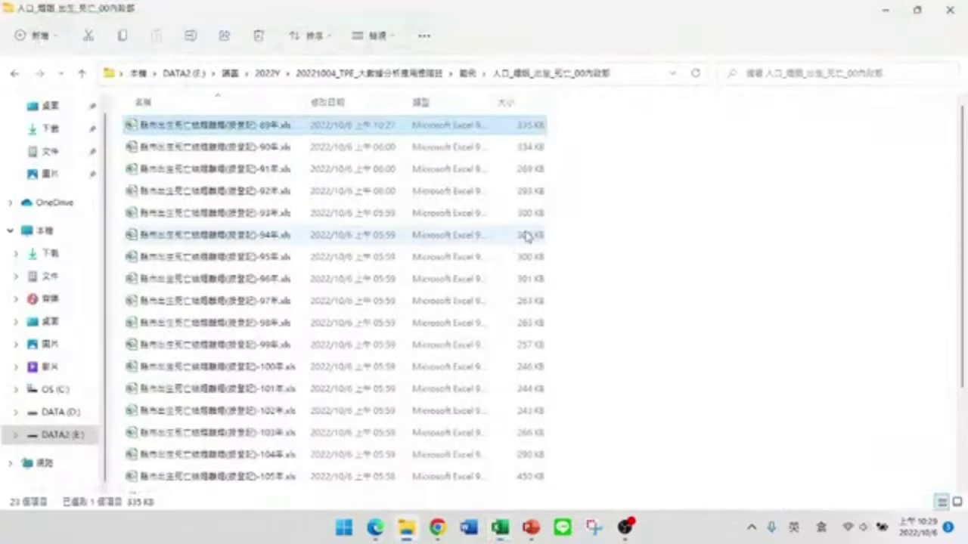
Go to the 人口數raw folder inside 人口統計_00內政部 under 範例
click(227, 147)
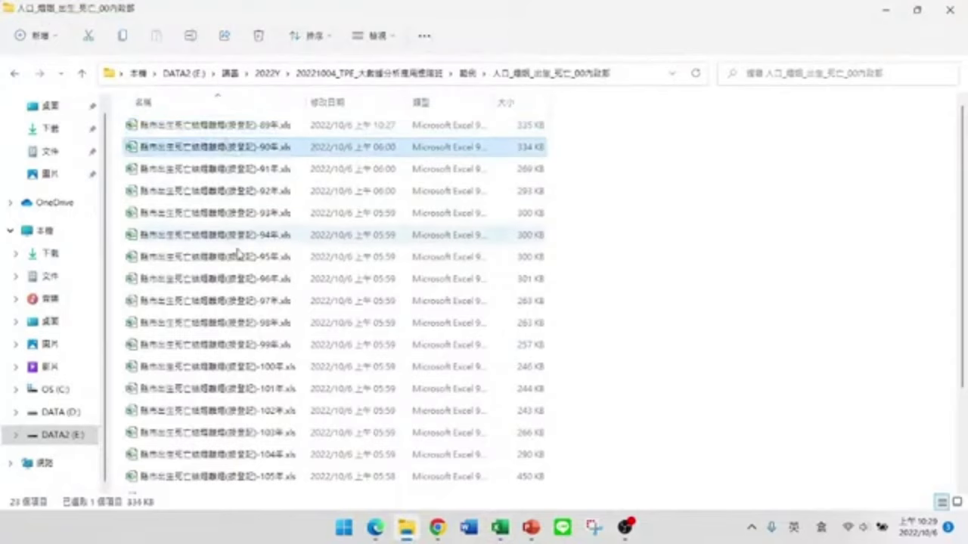
scroll(313, 179, down, 1)
scroll(378, 152, up, 1)
click(466, 76)
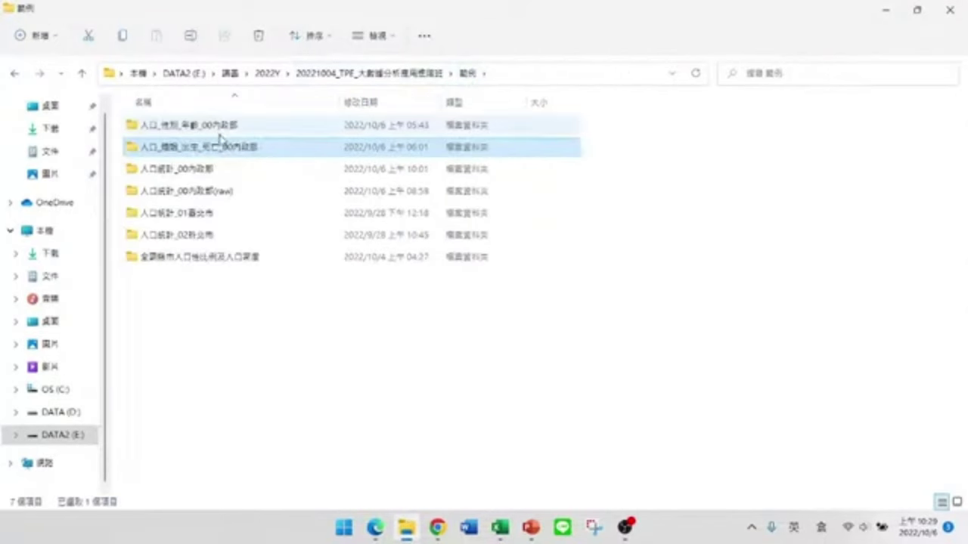
double_click(194, 168)
double_click(158, 148)
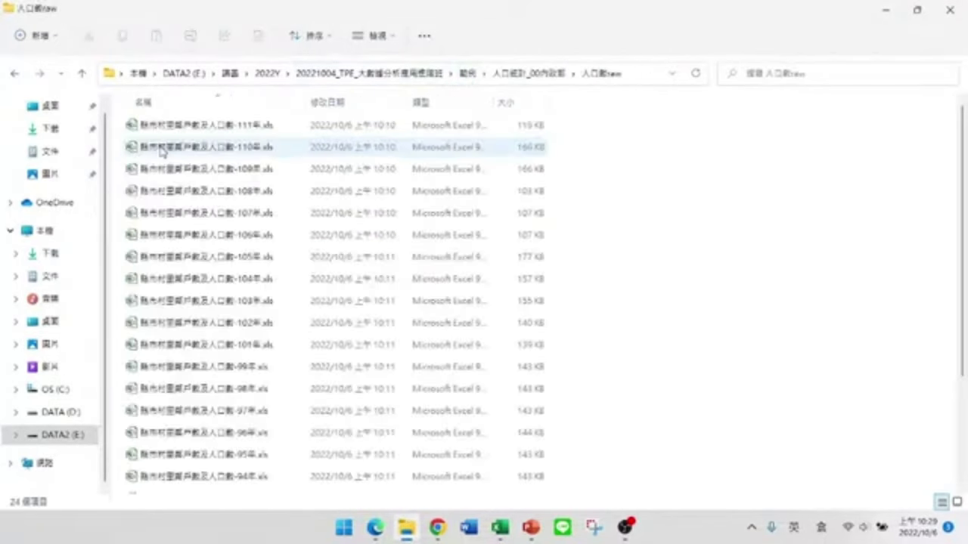
Open 縣市村里鄰戶數及人口數-110年.xls from the folder and enable editing
scroll(238, 339, down, 3)
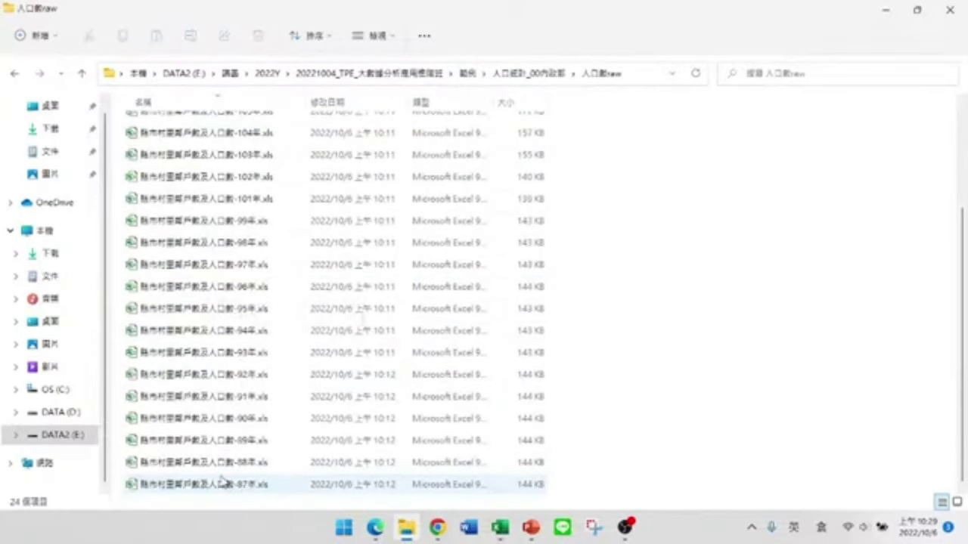
scroll(227, 309, up, 3)
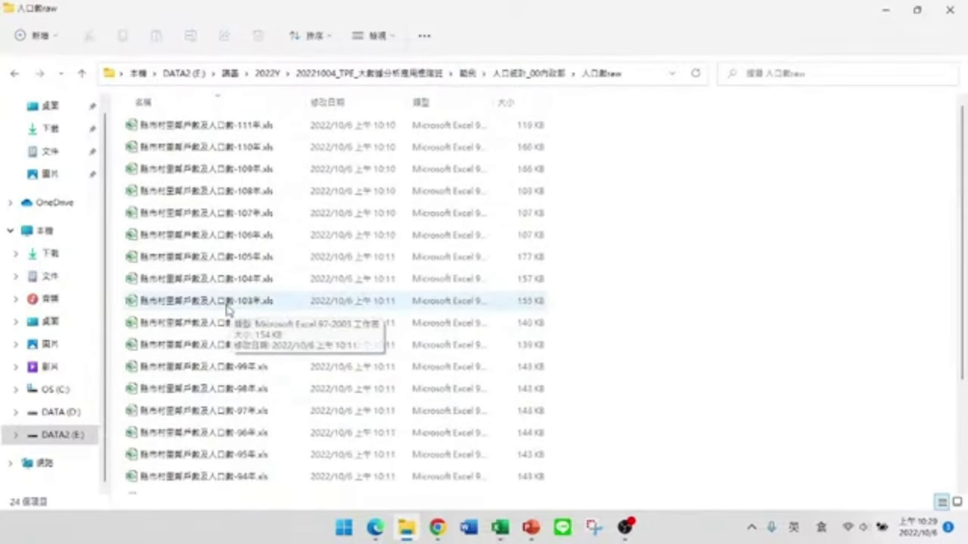
click(216, 150)
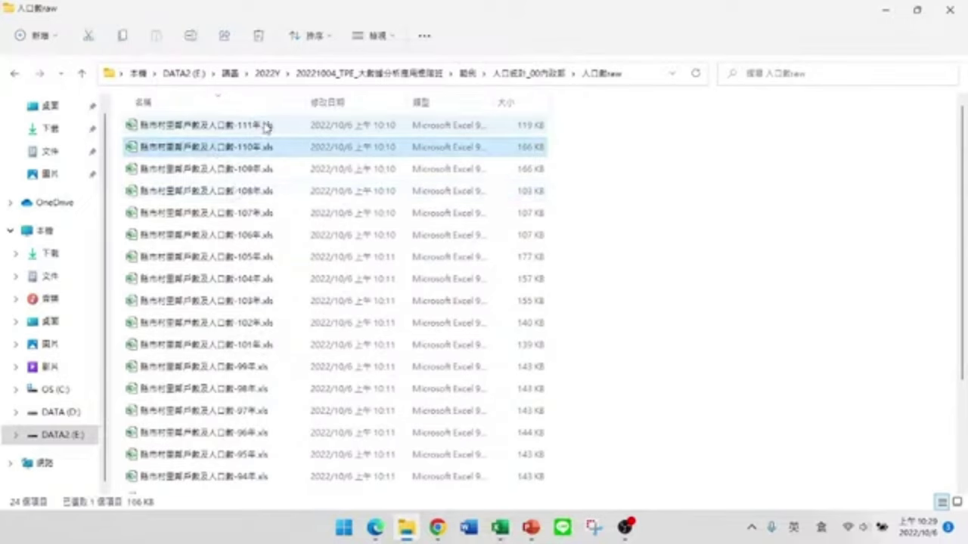
double_click(179, 152)
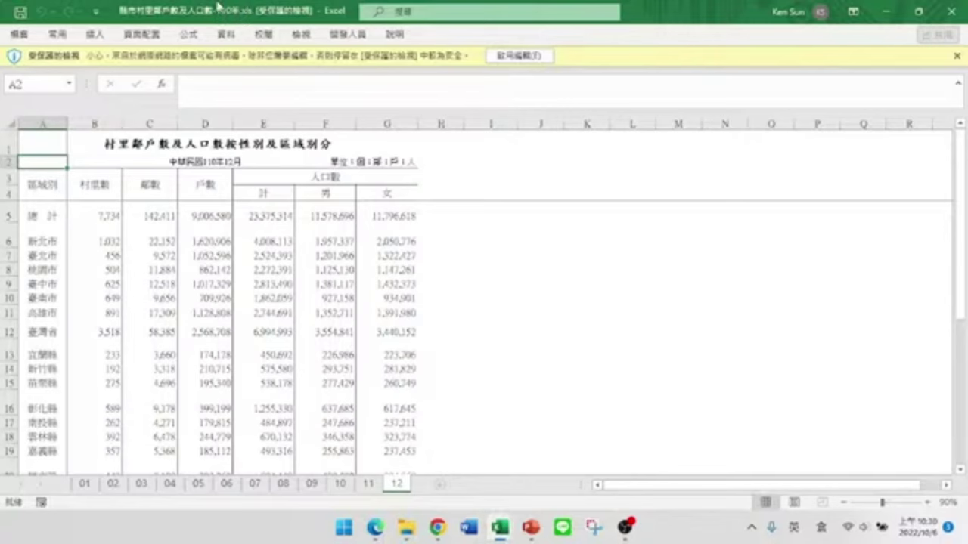
click(519, 55)
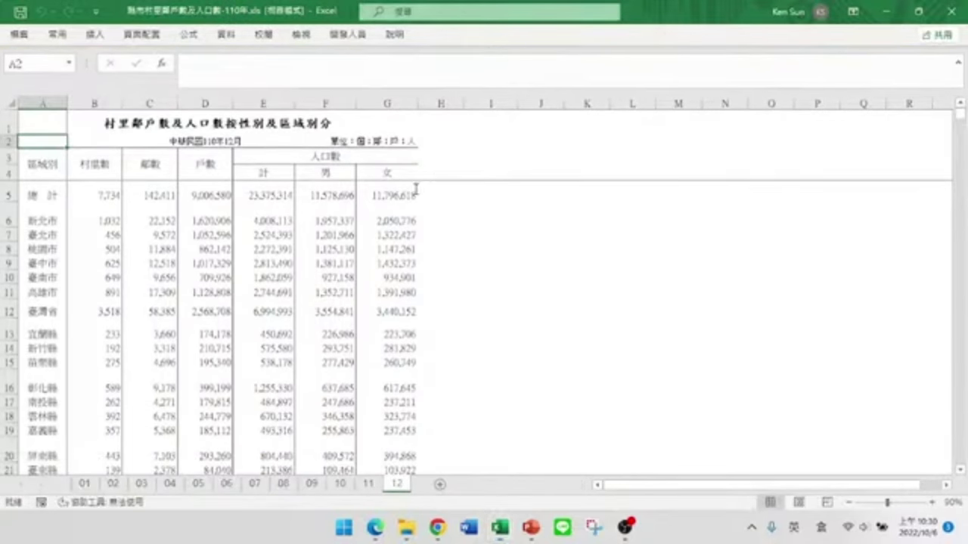
Set up saving a copy of the workbook to the 人口數clean folder as a macro-enabled workbook (*.xlsm)
click(356, 36)
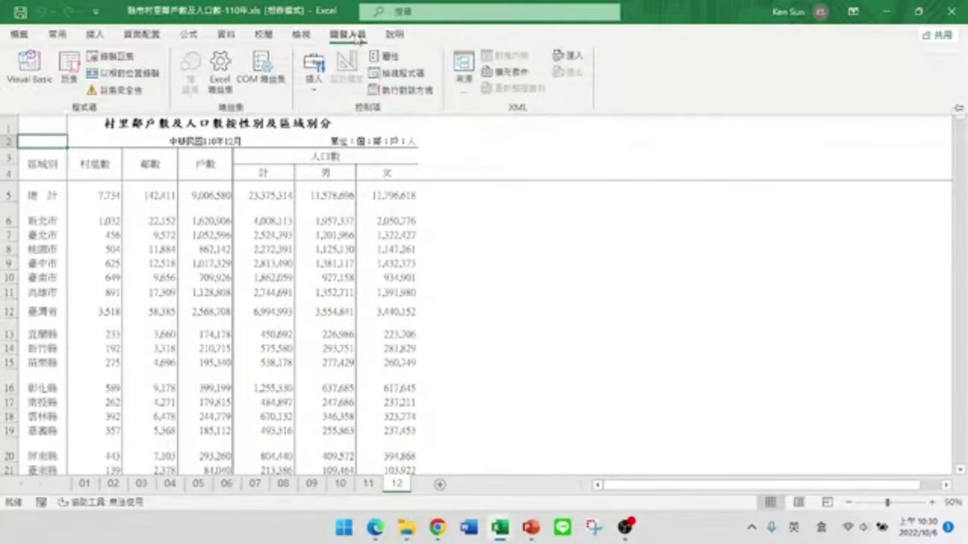
click(29, 38)
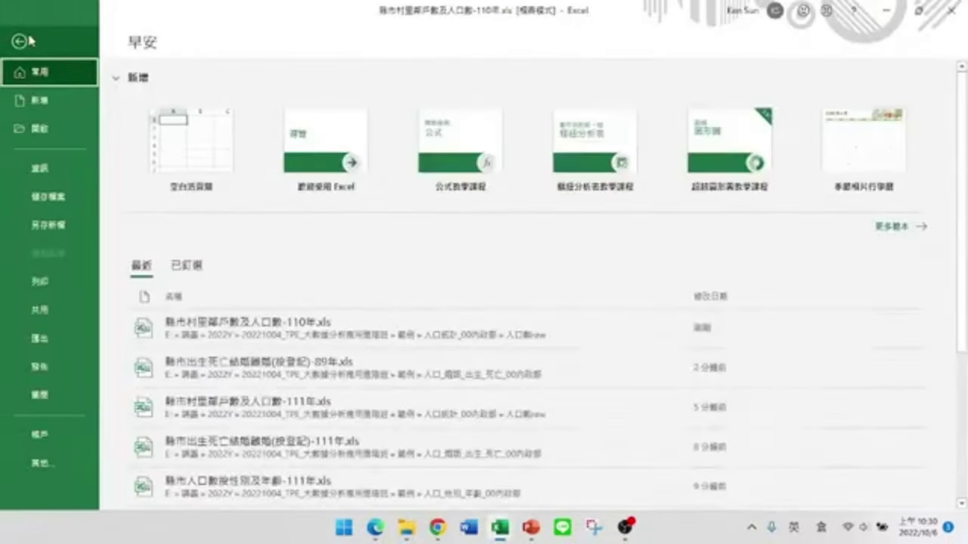
click(48, 225)
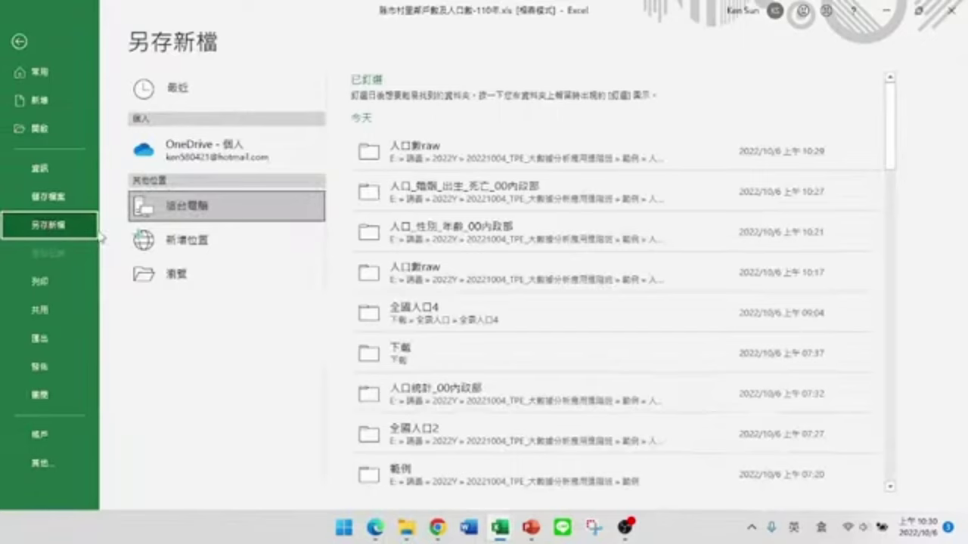
click(185, 280)
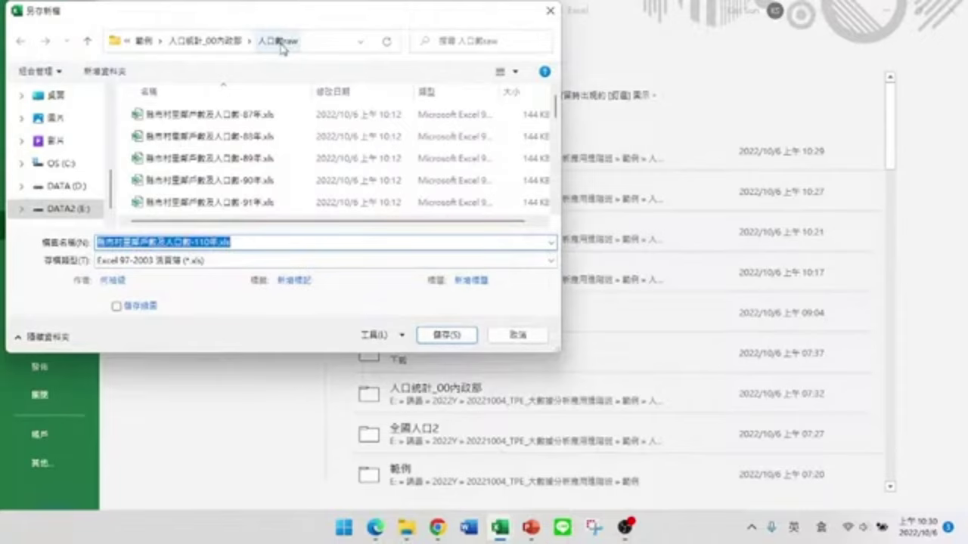
click(202, 43)
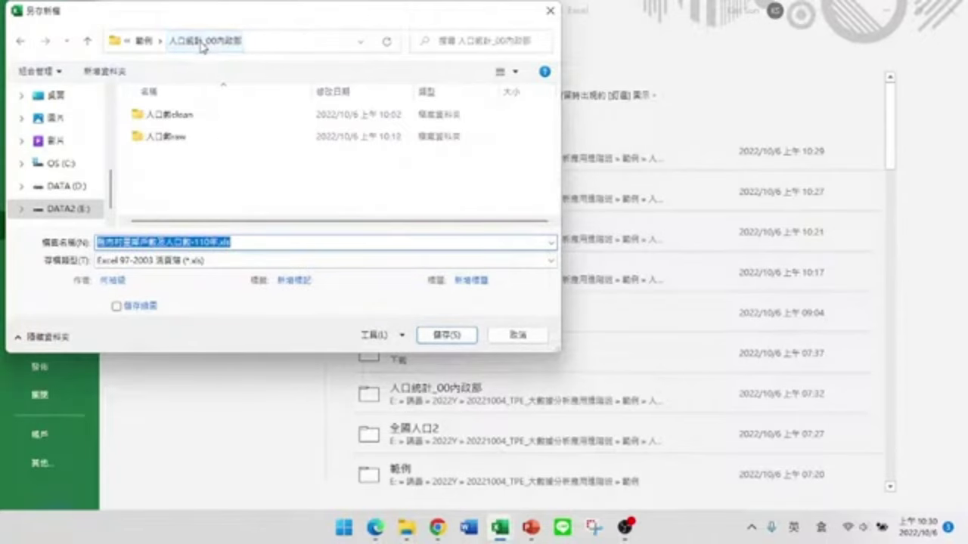
double_click(161, 117)
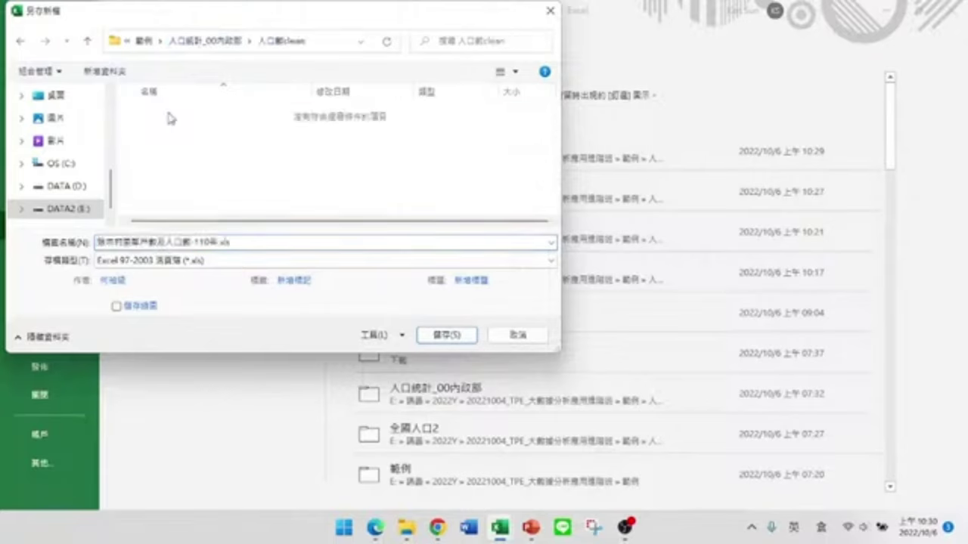
click(244, 259)
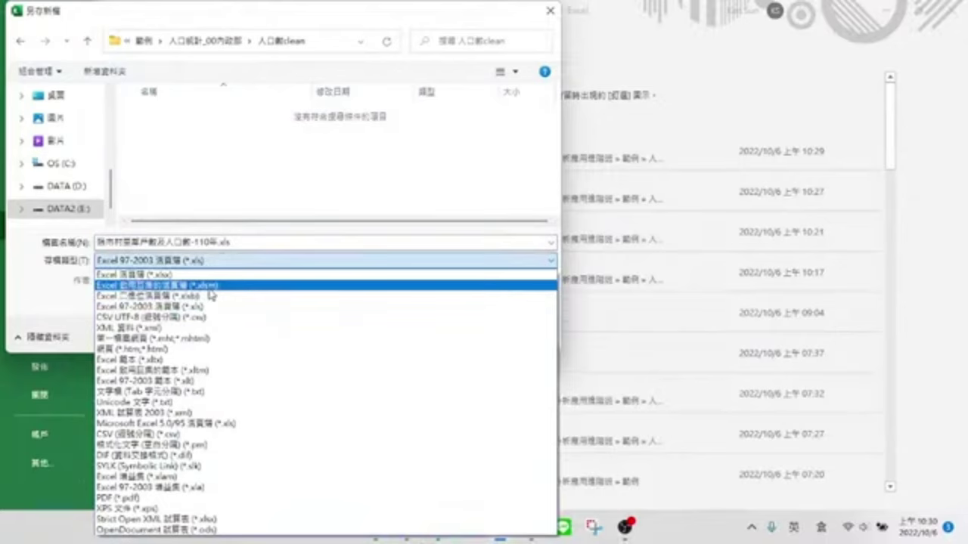
click(210, 286)
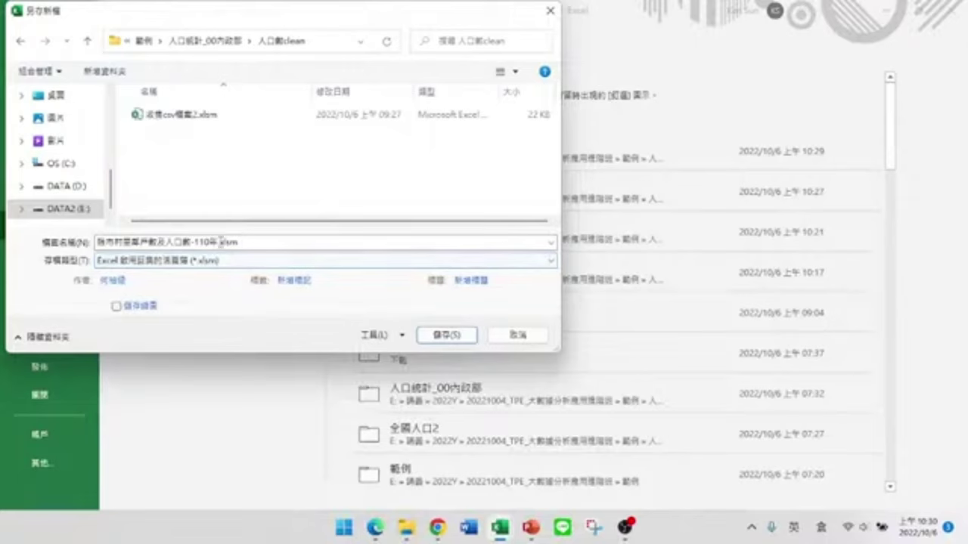
Name the copy CutFile.xlsm and save it
double_click(103, 242)
drag(98, 242, 219, 244)
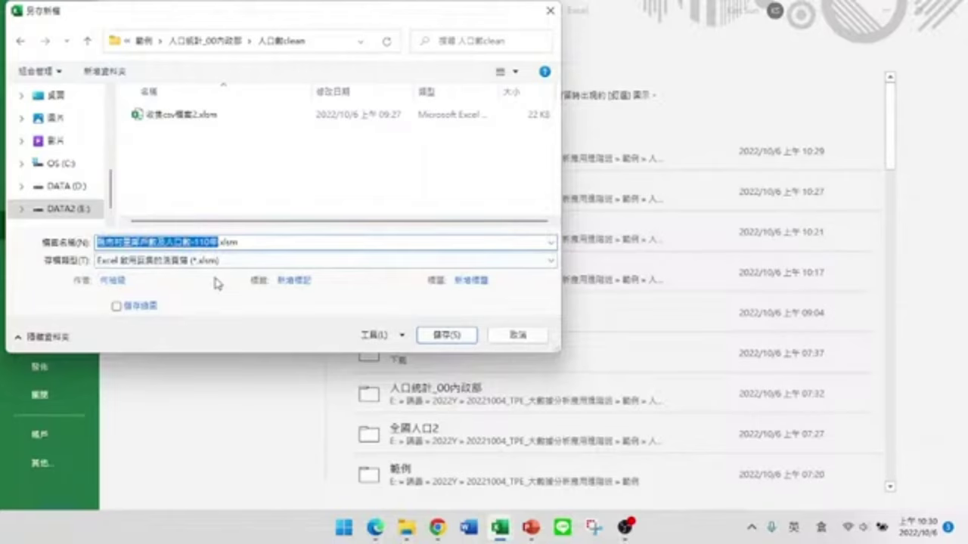
text(d)
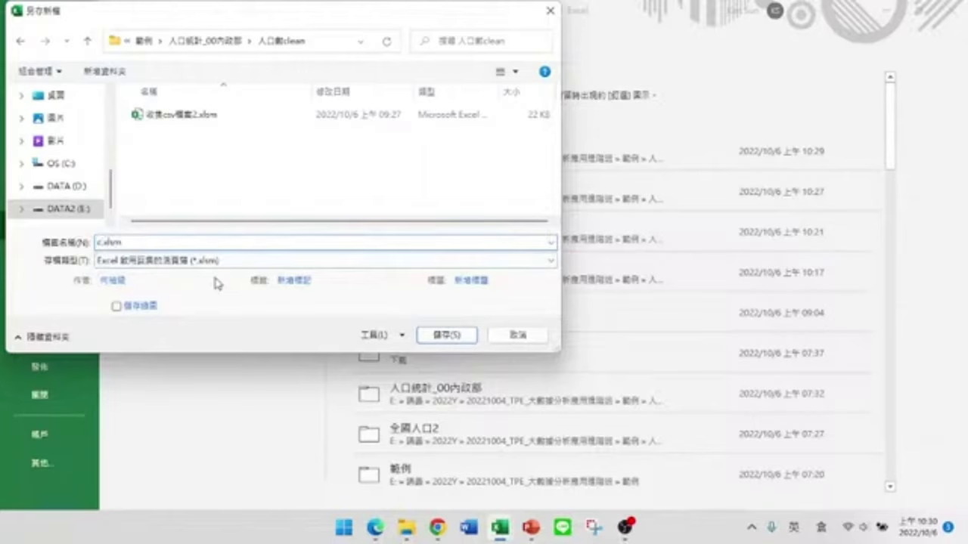
key(BackSpace)
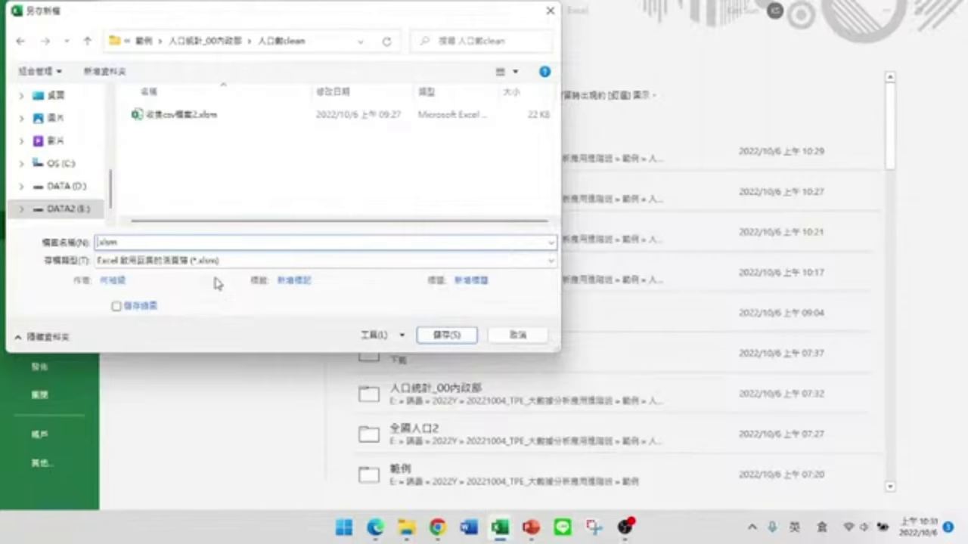
text(cu)
key(BackSpace)
key(BackSpace)
text(Cut1)
text(File)
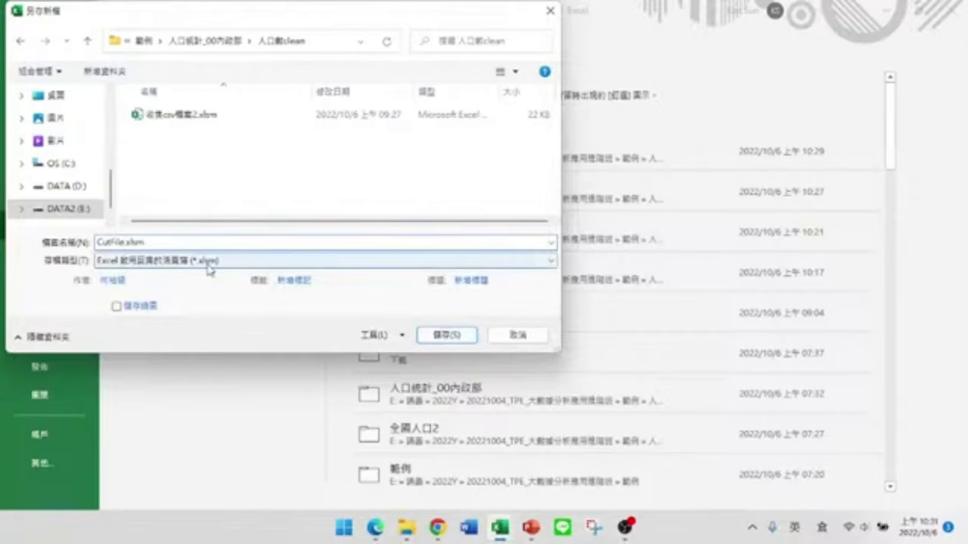
click(451, 337)
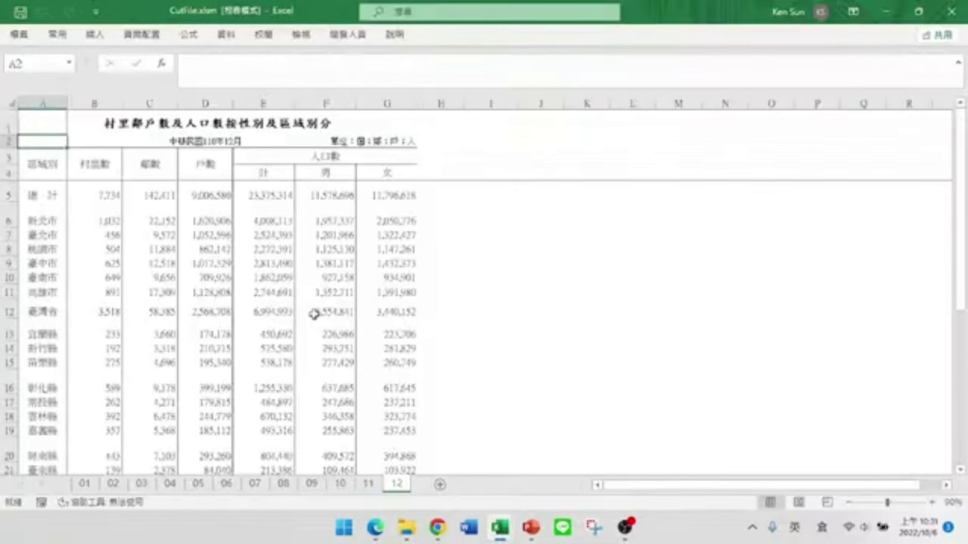